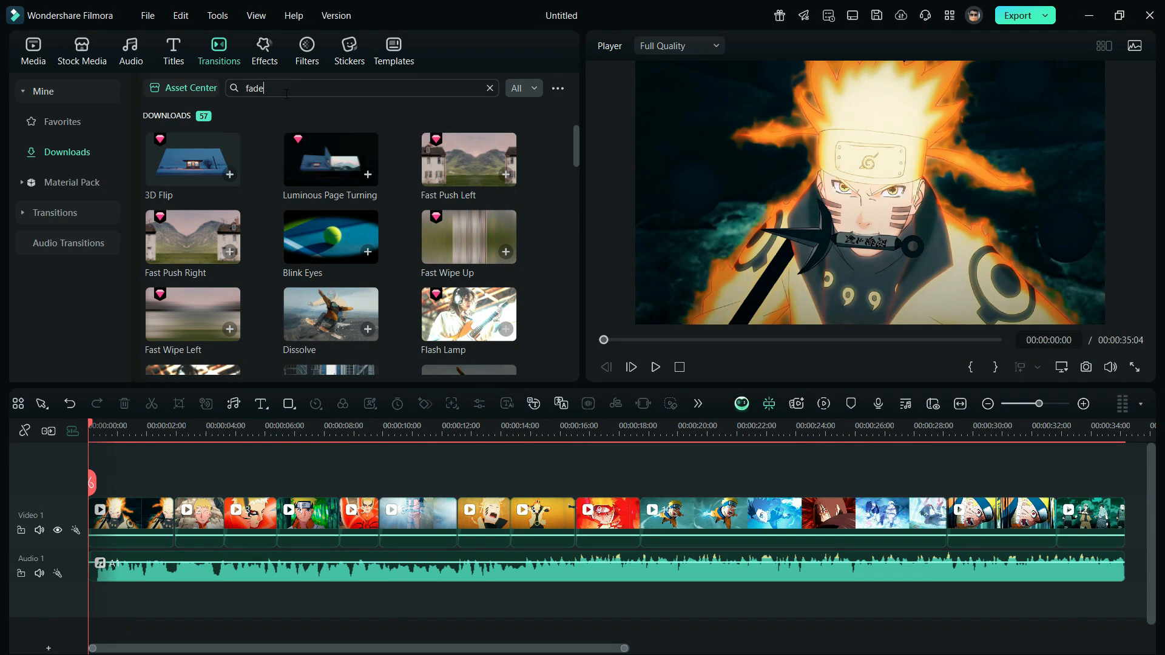
Apply the Fade transition at each cut between the first eight clips on the video track
{"action": "left_click_drag", "start_coordinate": [208, 166], "coordinate": [159, 527]}
{"action": "left_click_drag", "start_coordinate": [179, 144], "coordinate": [277, 528]}
{"action": "left_click_drag", "start_coordinate": [185, 148], "coordinate": [501, 526]}
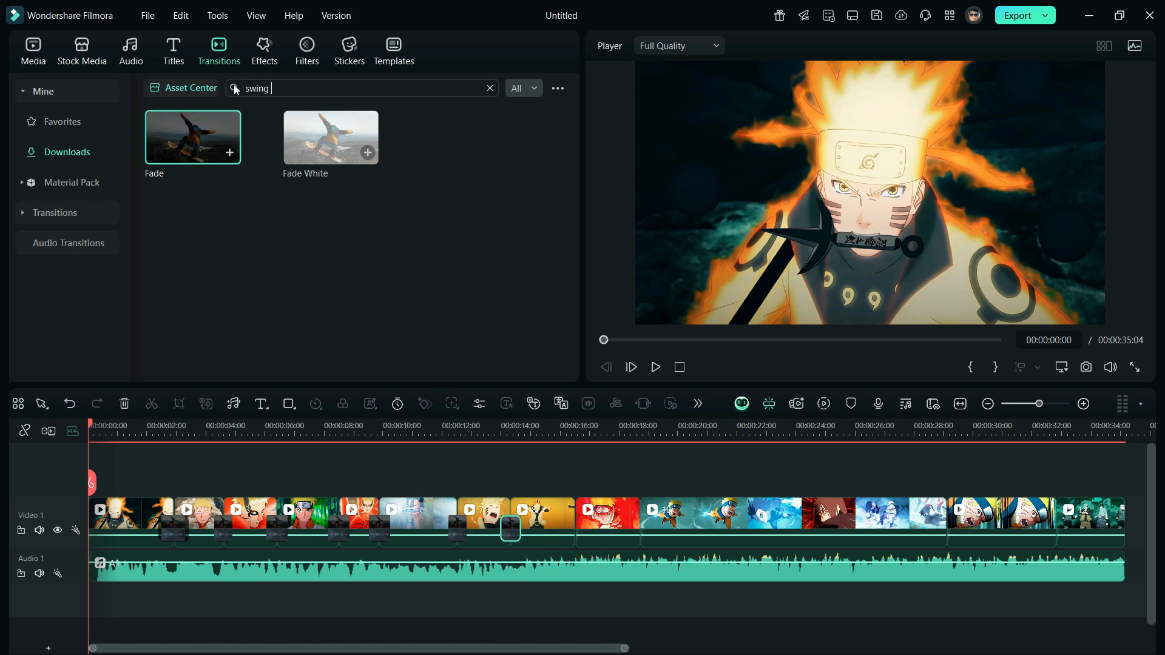
Find the Swing Right transition, place it at the cut between the eighth and ninth clips, and preview it
{"action": "key", "text": "Return"}
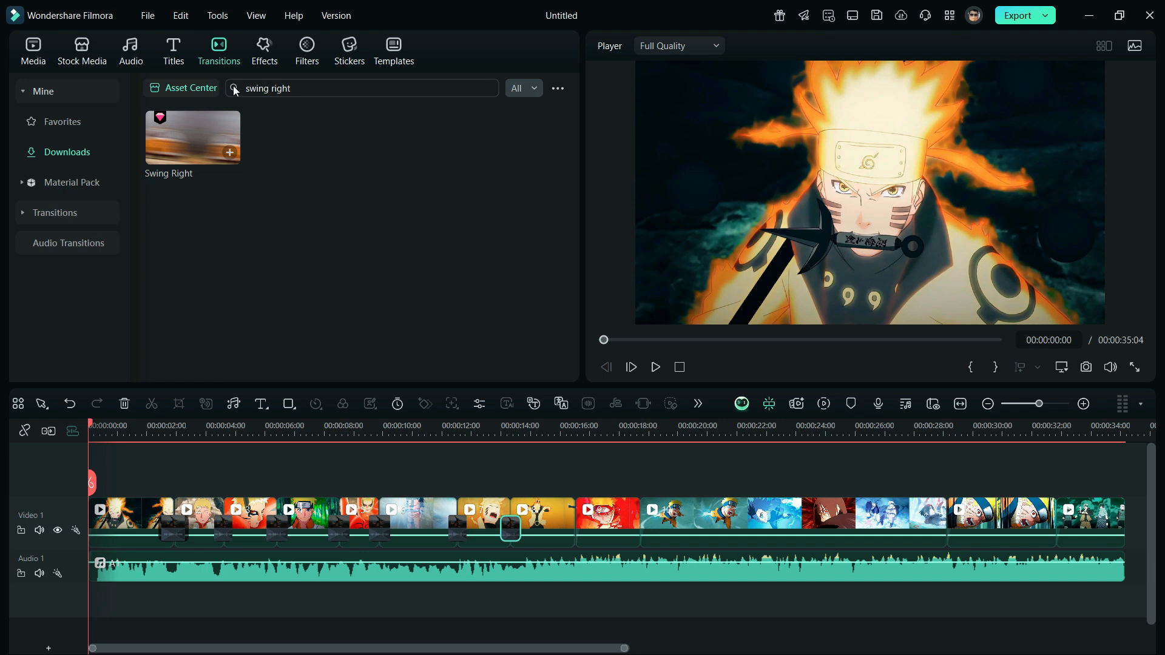
{"action": "left_click_drag", "start_coordinate": [197, 133], "coordinate": [561, 526]}
{"action": "left_click", "coordinate": [566, 472]}
{"action": "key", "text": "space"}
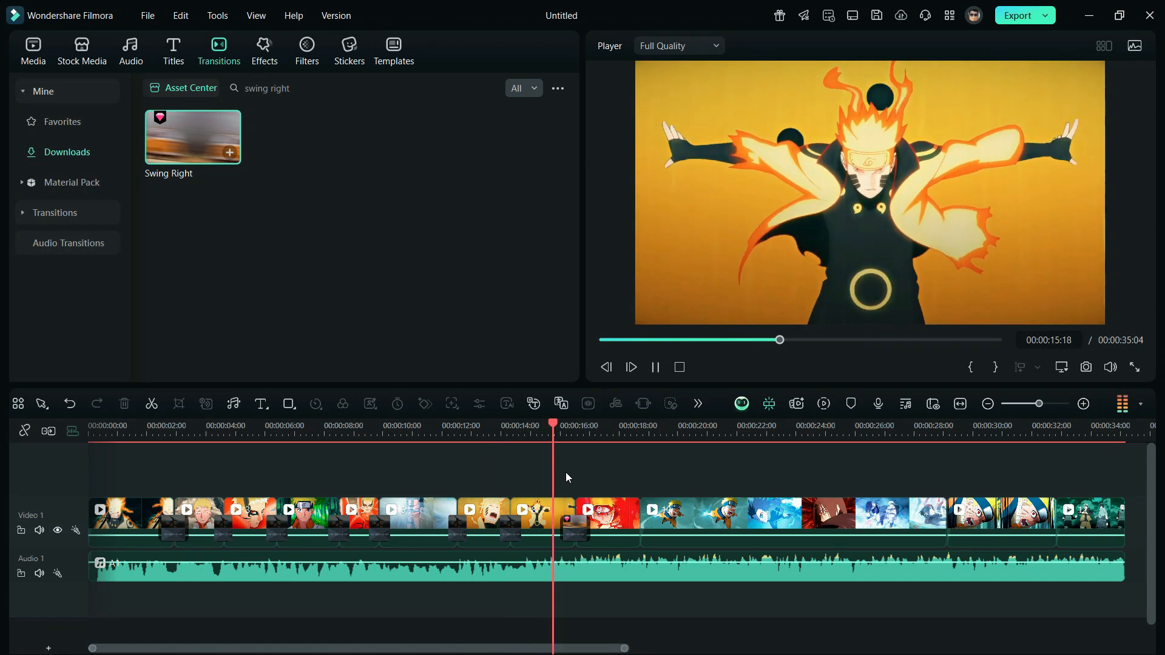
{"action": "key", "text": "space"}
Add the Shock Wave video effect above the sixth clip and trim it to that clip's length
{"action": "left_click", "coordinate": [271, 59]}
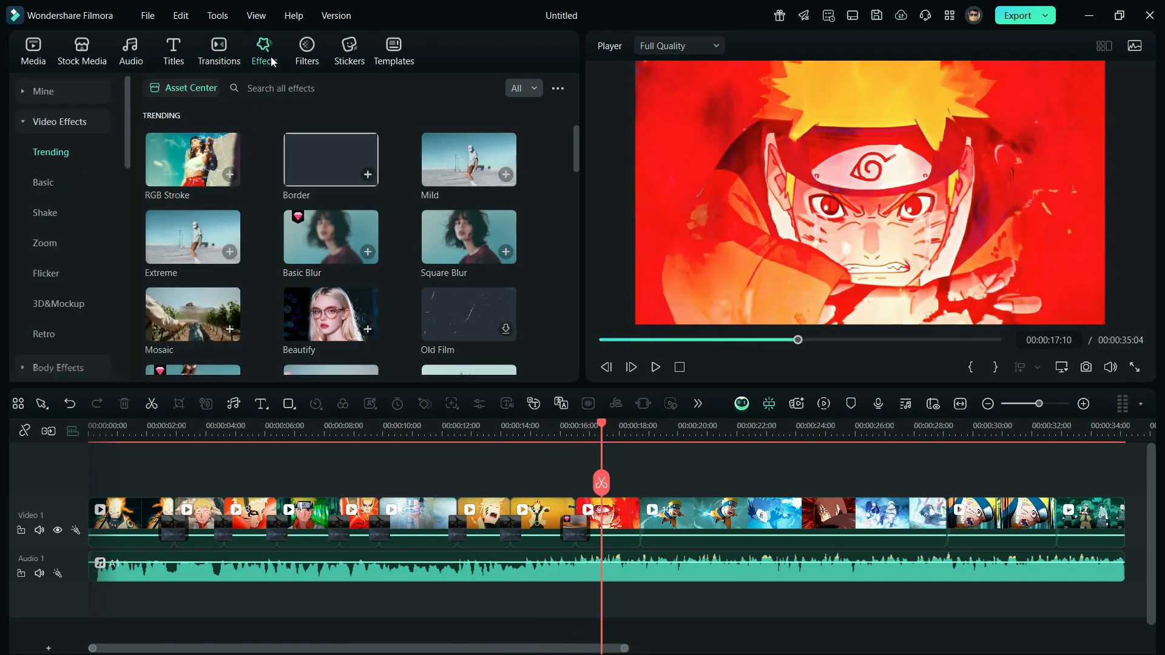
{"action": "left_click", "coordinate": [279, 86]}
{"action": "type", "text": "shock wa"}
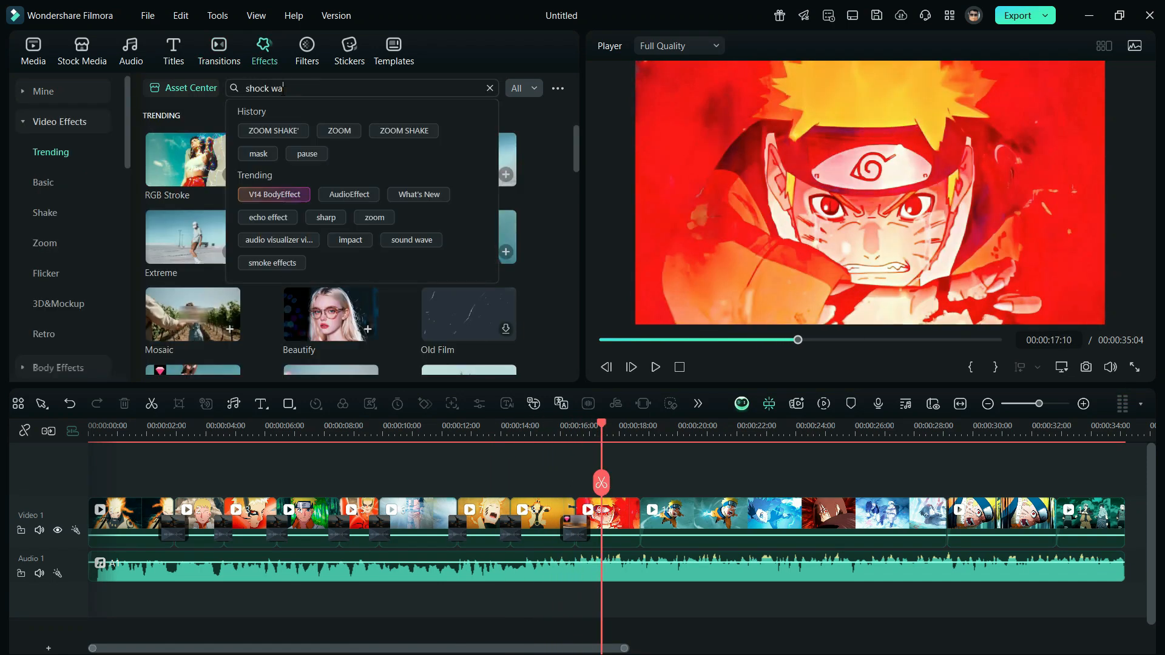
{"action": "type", "text": "ve"}
{"action": "key", "text": "Return"}
{"action": "left_click_drag", "start_coordinate": [191, 157], "coordinate": [449, 513]}
{"action": "left_click_drag", "start_coordinate": [521, 510], "coordinate": [454, 511]}
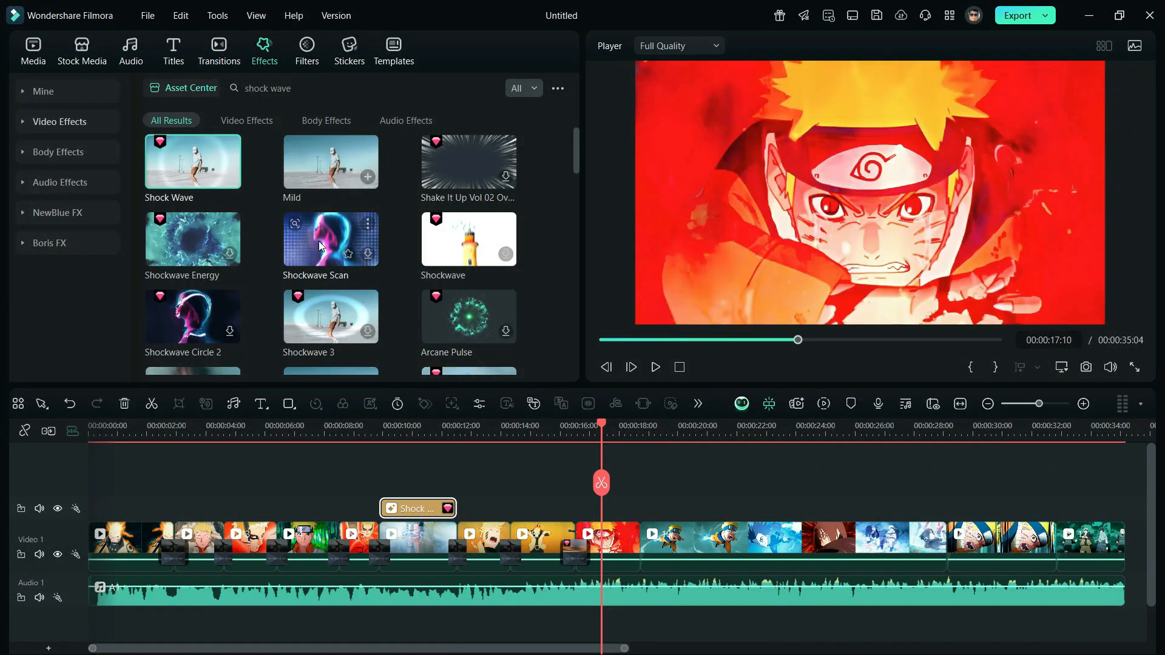
Add the Mild effect on a new track from the start to the end of the sixth clip, and preview the effects
{"action": "left_click", "coordinate": [297, 89]}
{"action": "type", "text": "mild"}
{"action": "key", "text": "Return"}
{"action": "left_click_drag", "start_coordinate": [203, 137], "coordinate": [452, 514]}
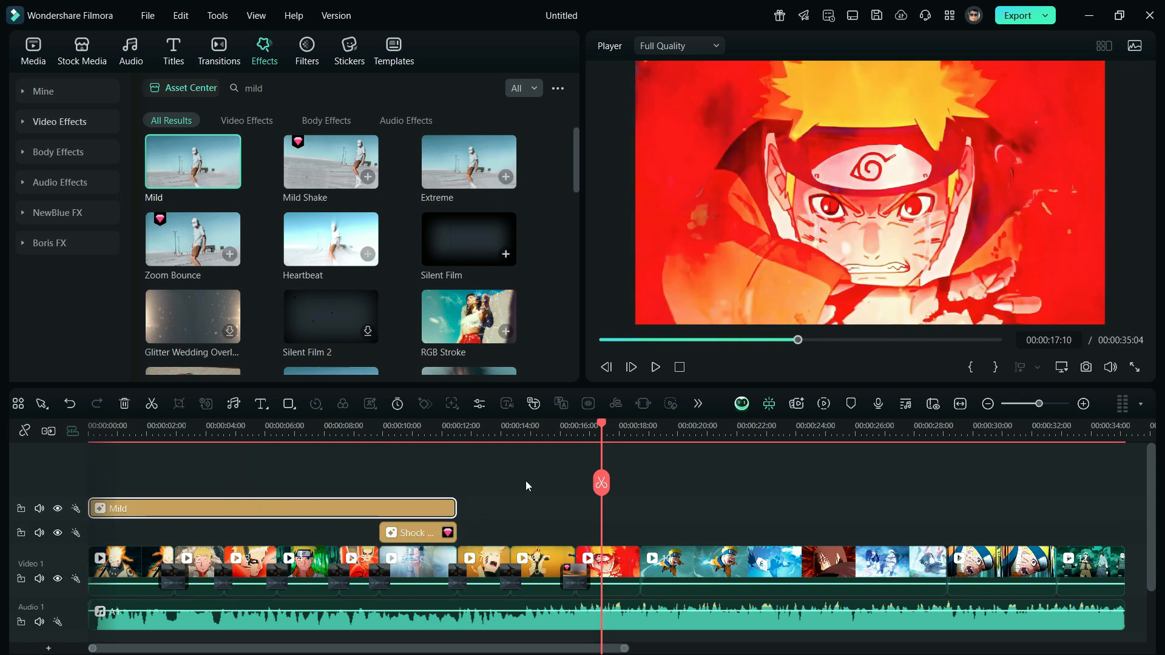
{"action": "left_click_drag", "start_coordinate": [613, 341], "coordinate": [608, 343]}
{"action": "key", "text": "space"}
{"action": "left_click", "coordinate": [389, 433]}
{"action": "left_click", "coordinate": [427, 432]}
Find the Cross Vibration effect and place it over the red ninth clip, matching the clip's length
{"action": "left_click", "coordinate": [292, 89]}
{"action": "type", "text": "cross vibration"}
{"action": "key", "text": "Return"}
{"action": "left_click_drag", "start_coordinate": [193, 161], "coordinate": [639, 535]}
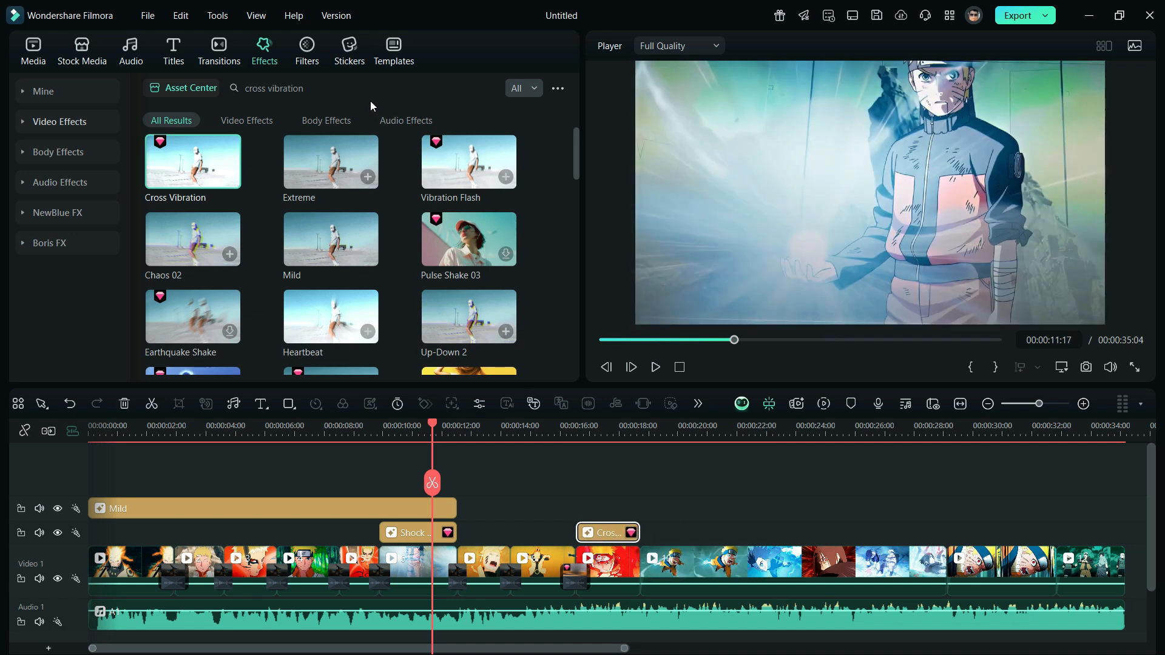
Stack the Zoom Shake effect above Cross Vibration on the ninth clip, trim it to the same length, and preview the result
{"action": "left_click", "coordinate": [245, 82]}
{"action": "type", "text": "zoom shake"}
{"action": "key", "text": "Return"}
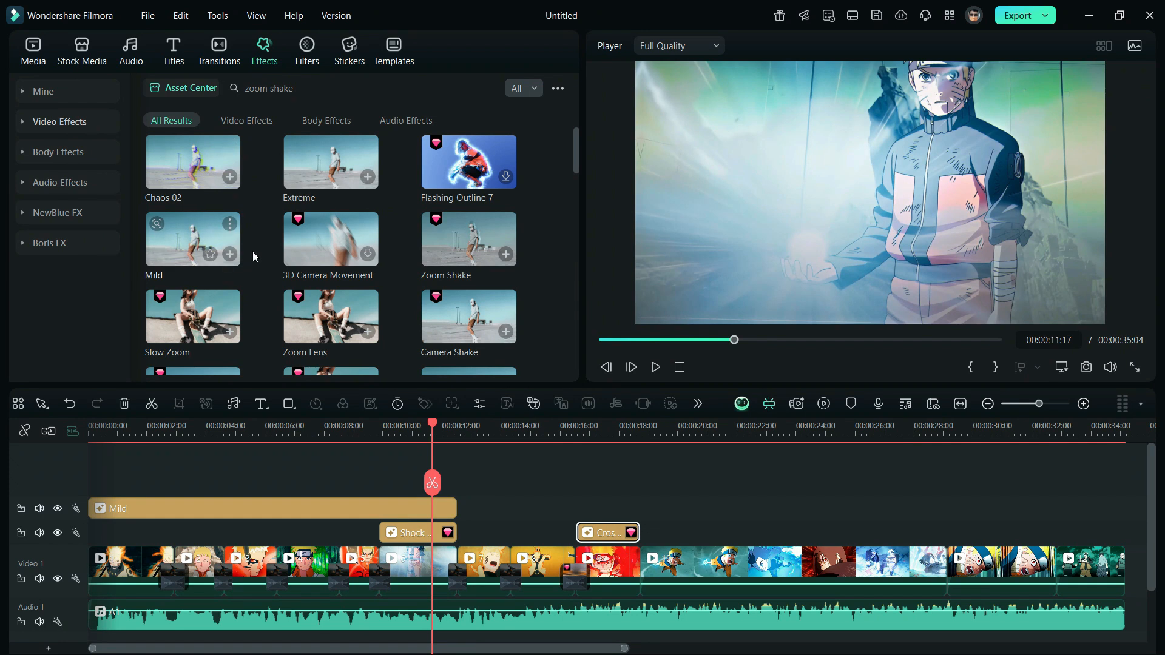
{"action": "left_click_drag", "start_coordinate": [467, 243], "coordinate": [643, 516]}
{"action": "left_click_drag", "start_coordinate": [720, 507], "coordinate": [639, 517]}
{"action": "left_click_drag", "start_coordinate": [591, 430], "coordinate": [625, 454]}
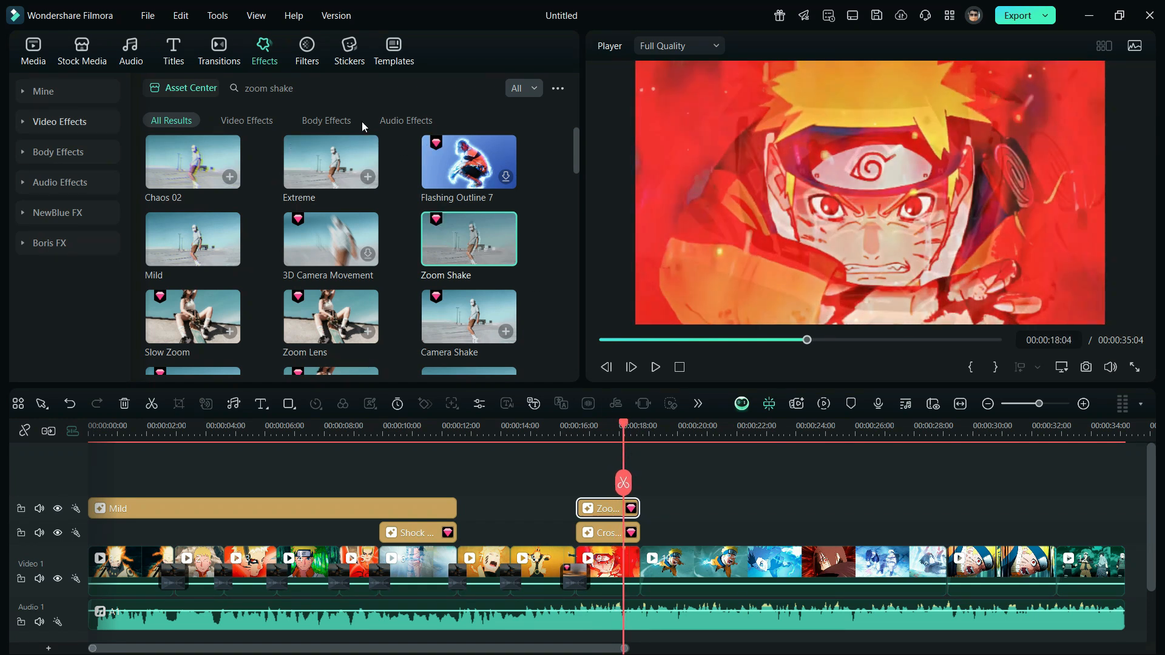
Add the Vibration Flash effect over the start of the tenth clip and shorten it to end just before 00:00:22
{"action": "triple_click", "coordinate": [324, 93]}
{"action": "type", "text": "vibration flash"}
{"action": "key", "text": "Return"}
{"action": "left_click_drag", "start_coordinate": [193, 162], "coordinate": [649, 533]}
{"action": "left_click_drag", "start_coordinate": [781, 533], "coordinate": [748, 532]}
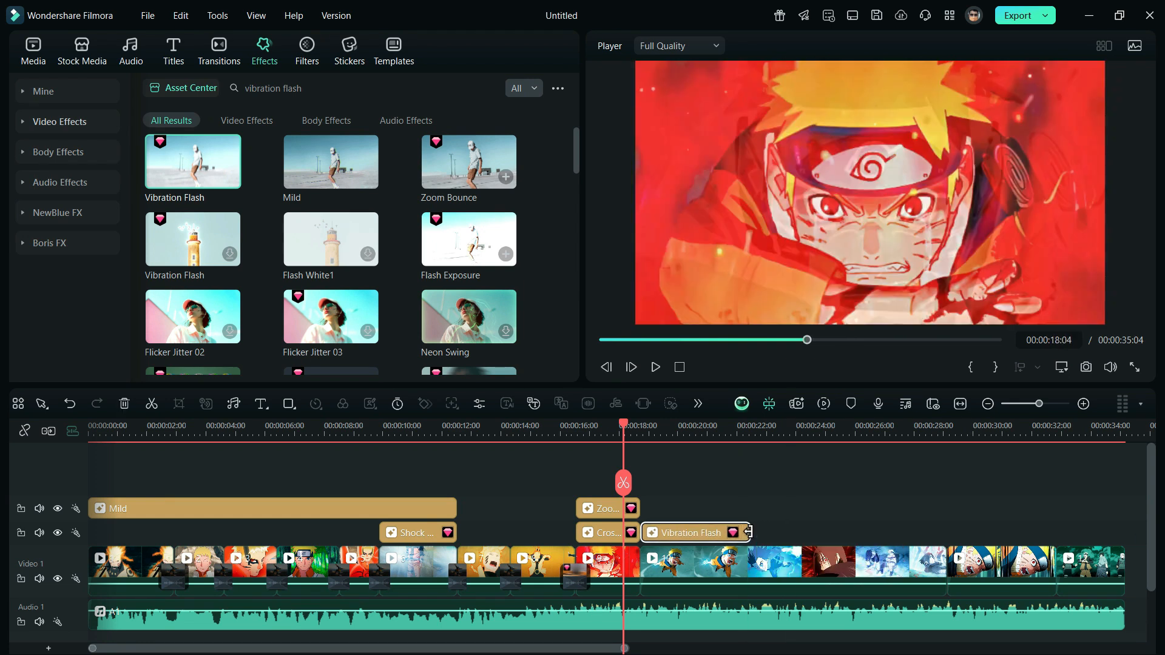
Stack a Cross Vibration effect above Vibration Flash with the same length and check the combined look
{"action": "key", "text": "ctrl+a"}
{"action": "type", "text": "cross vibration"}
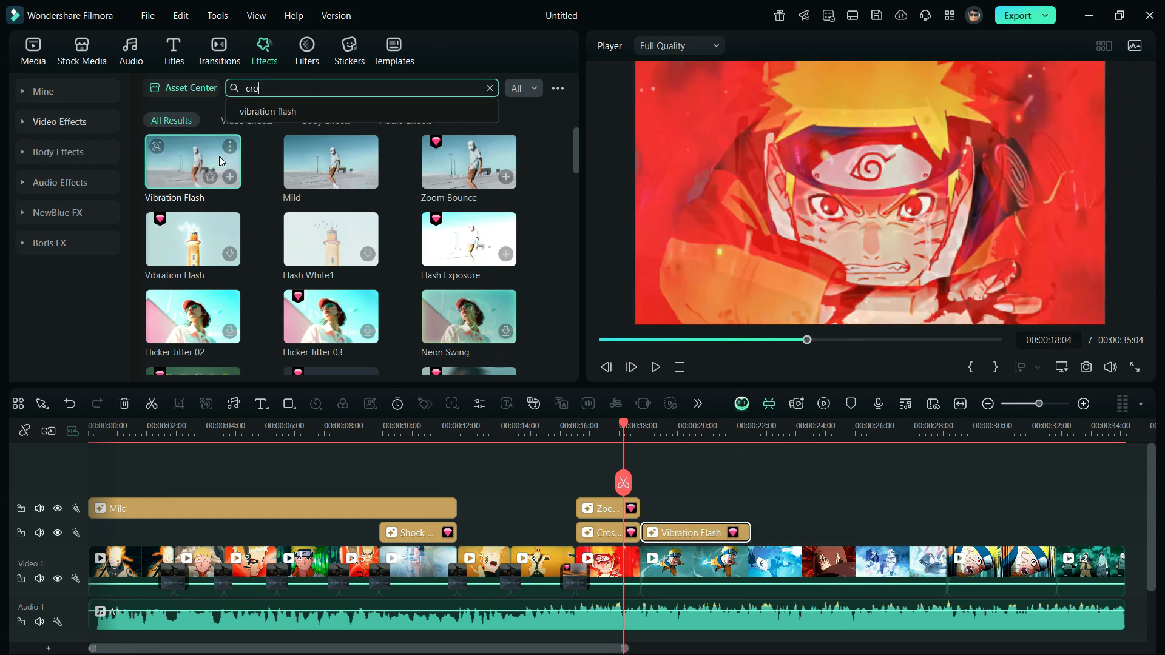
{"action": "key", "text": "Return"}
{"action": "left_click_drag", "start_coordinate": [188, 164], "coordinate": [750, 510]}
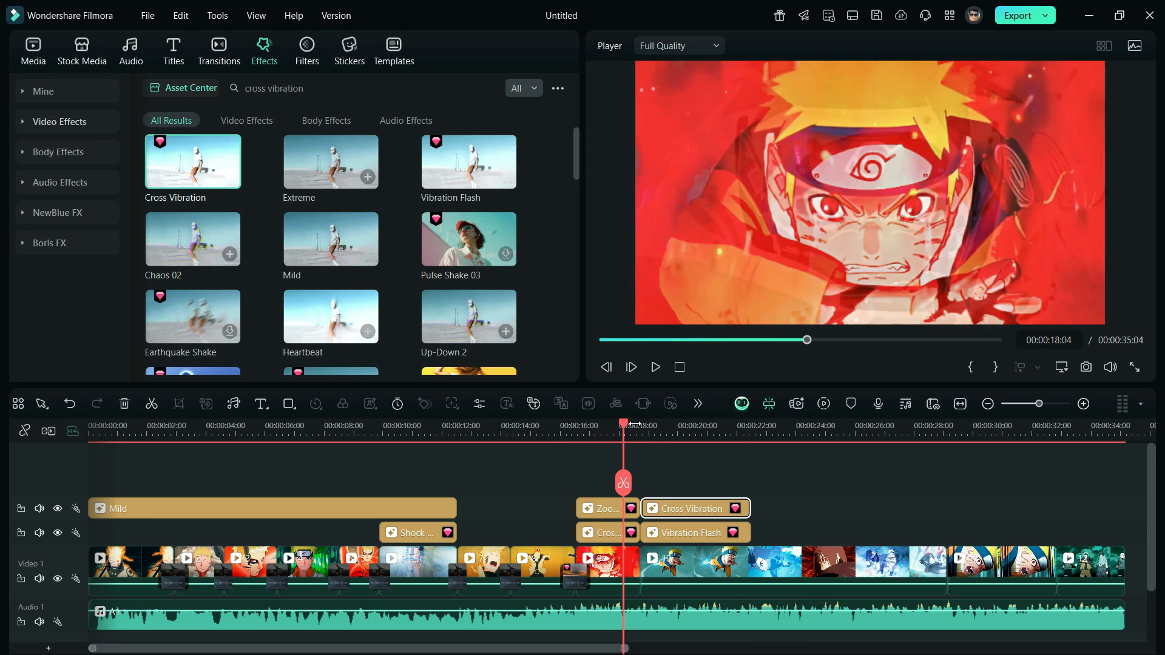
{"action": "left_click_drag", "start_coordinate": [625, 430], "coordinate": [727, 443]}
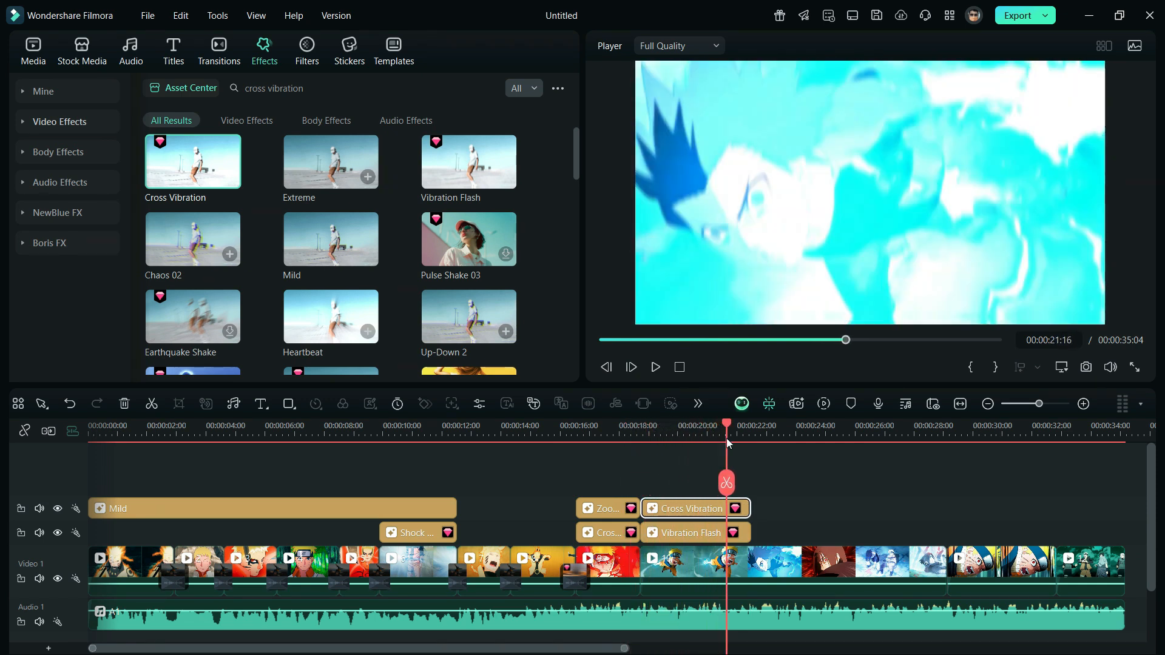
Set the Speed of the Vibration Flash effect to 90
{"action": "double_click", "coordinate": [707, 534]}
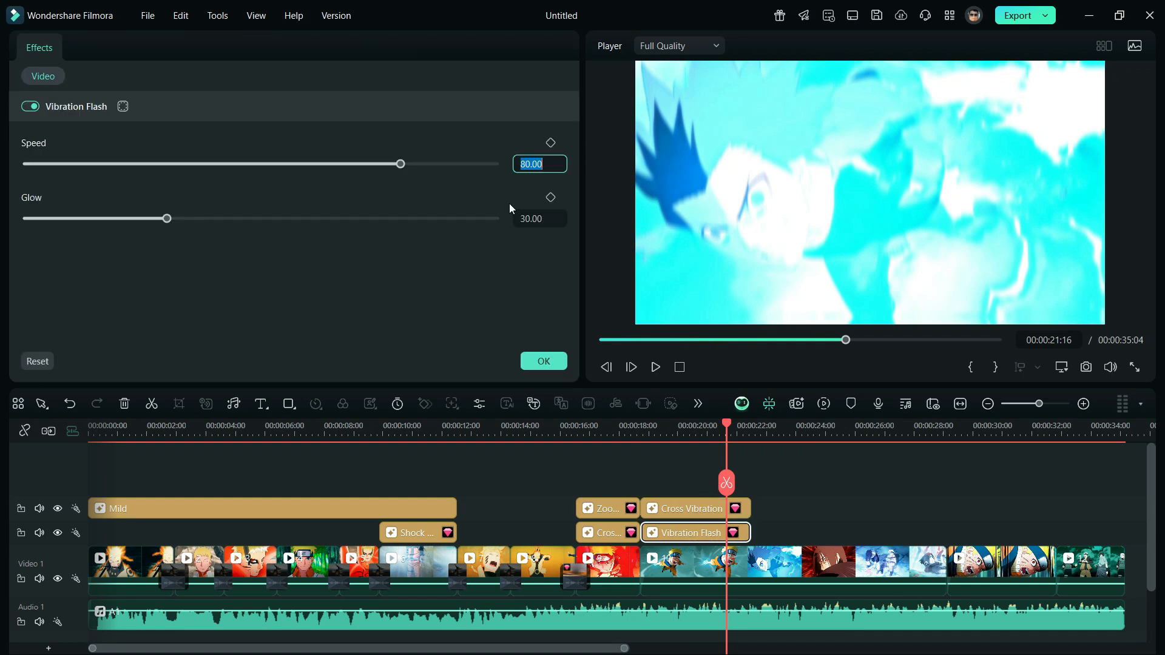
{"action": "type", "text": "90"}
{"action": "key", "text": "Return"}
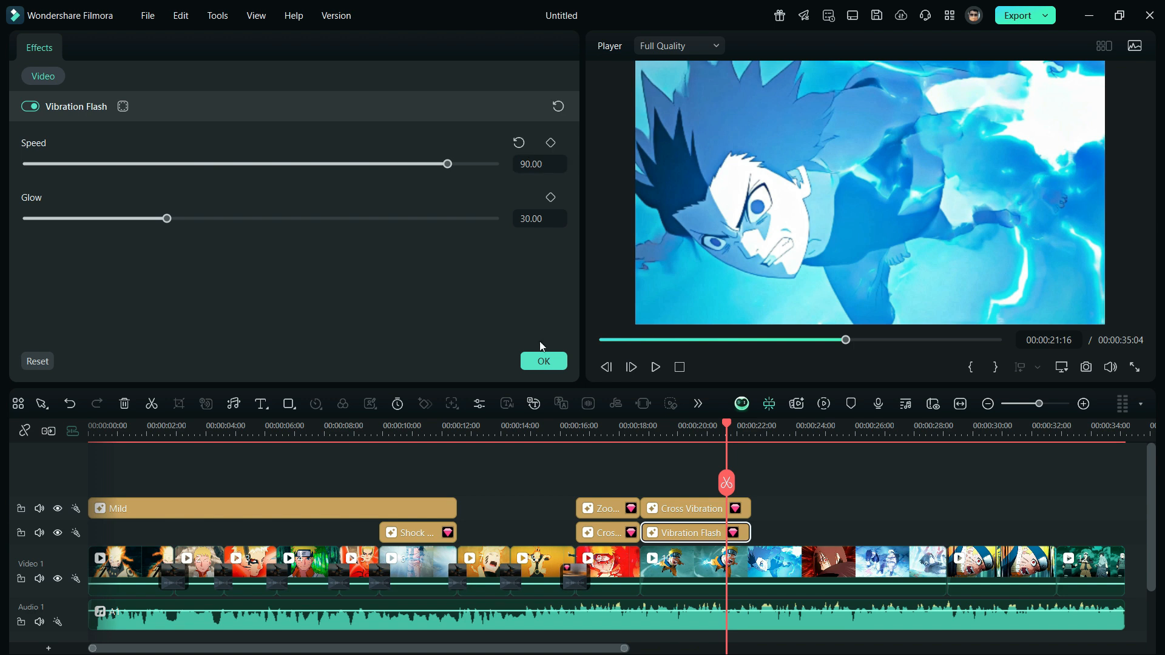
{"action": "left_click", "coordinate": [546, 361]}
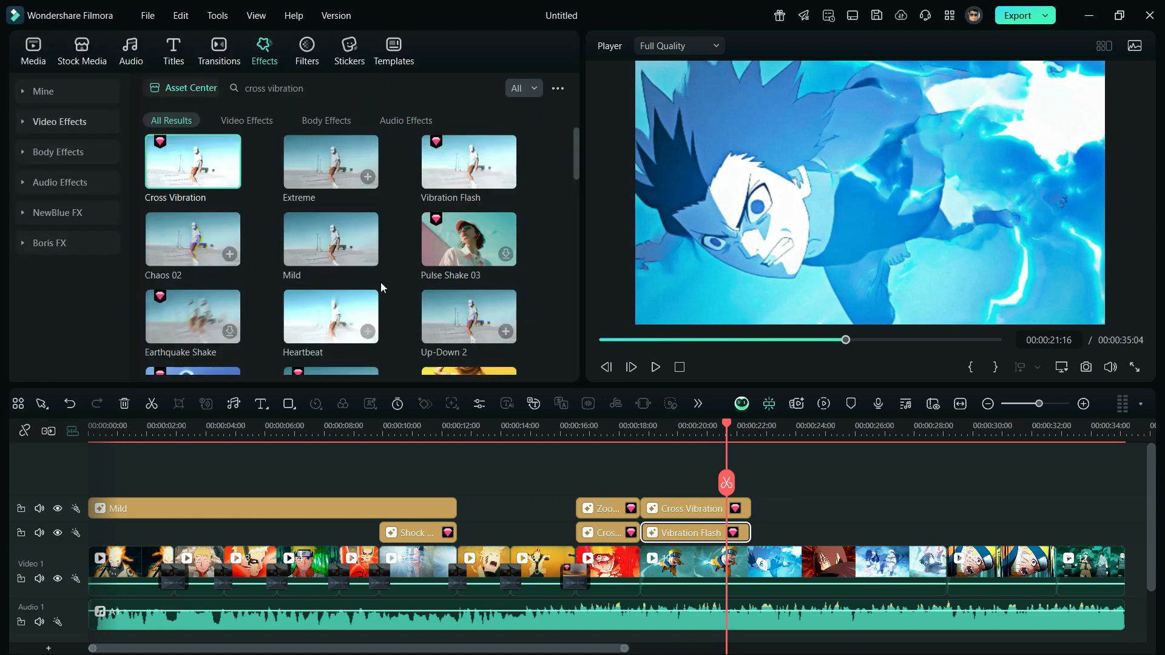
Add the Speedline Shake effect from the Shake category directly after Vibration Flash and trim it to end at about 00:00:24:14
{"action": "left_click", "coordinate": [55, 123]}
{"action": "left_click", "coordinate": [57, 215]}
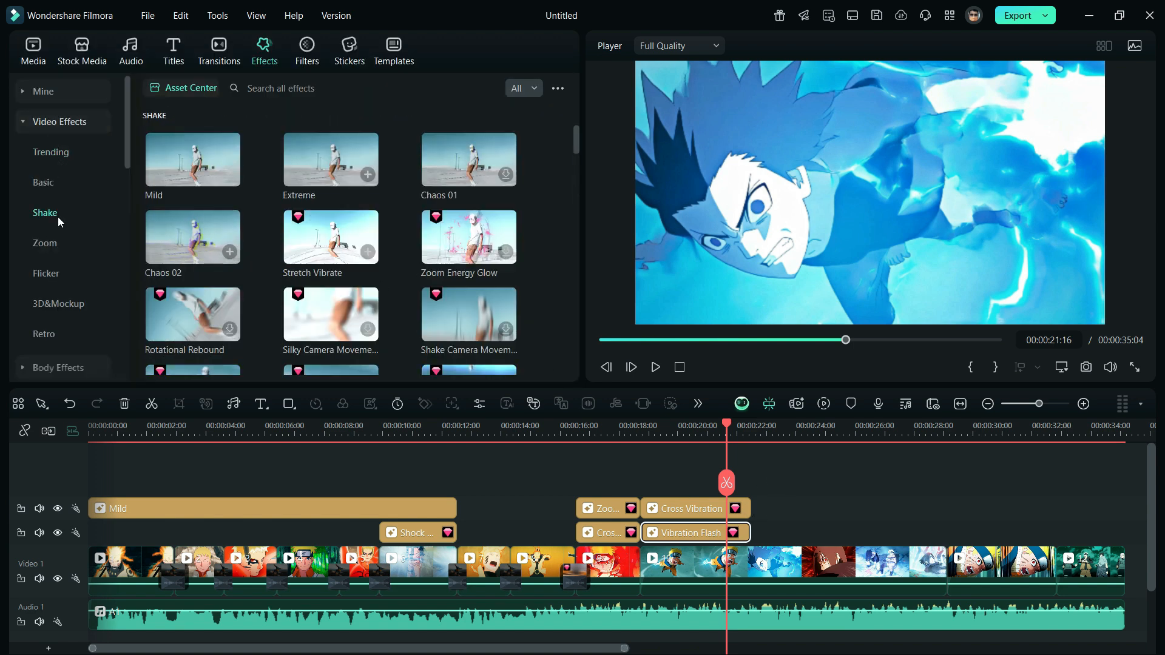
{"action": "scroll", "coordinate": [519, 282], "scroll_direction": "down", "scroll_amount": 10}
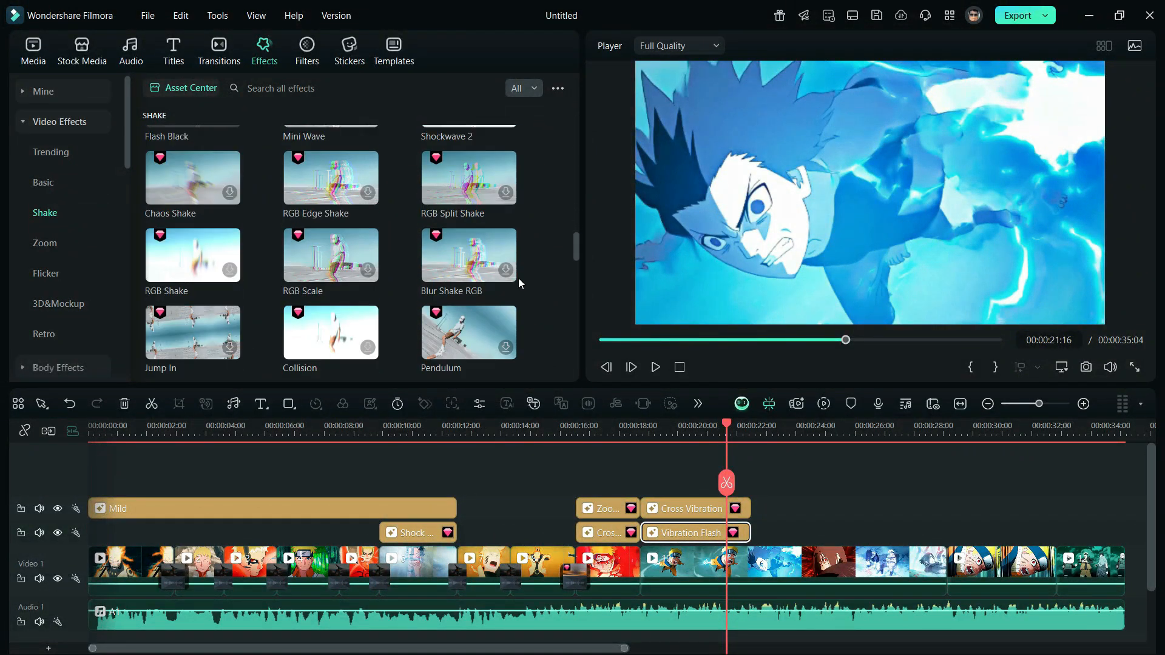
{"action": "left_click_drag", "start_coordinate": [472, 213], "coordinate": [763, 531]}
{"action": "left_click_drag", "start_coordinate": [731, 429], "coordinate": [817, 456]}
{"action": "left_click_drag", "start_coordinate": [897, 534], "coordinate": [806, 536]}
{"action": "left_click_drag", "start_coordinate": [807, 429], "coordinate": [806, 434]}
{"action": "left_click", "coordinate": [1083, 405]}
{"action": "left_click", "coordinate": [1083, 404]}
{"action": "left_click_drag", "start_coordinate": [616, 434], "coordinate": [620, 434]}
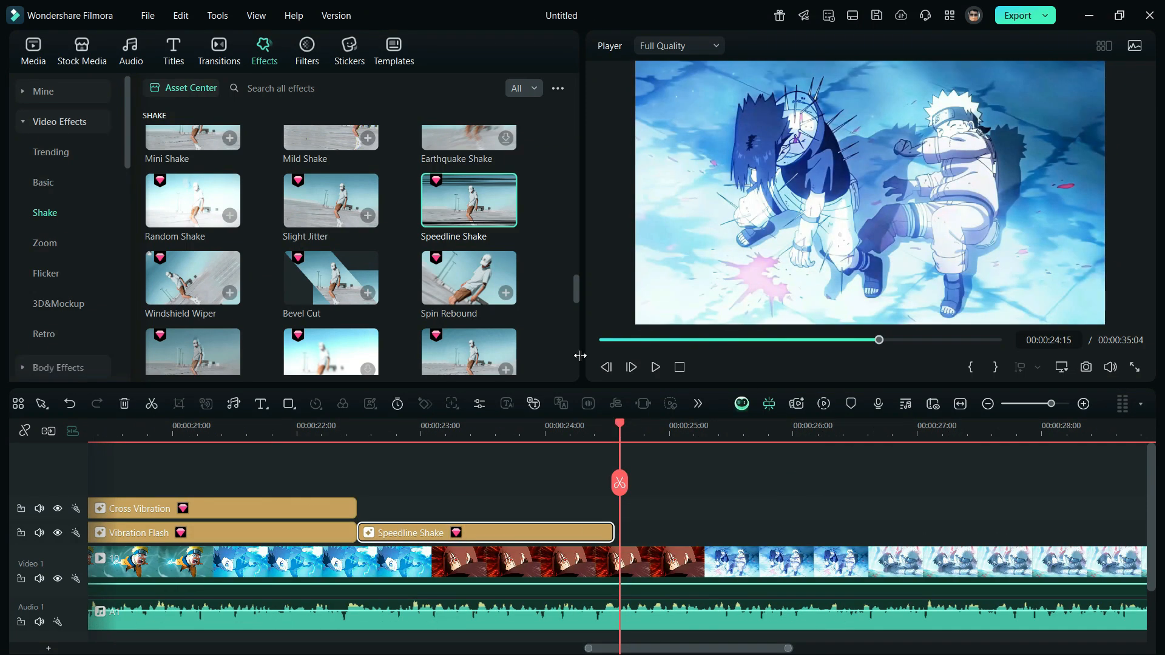
Add the Heartbeat Shake effect directly after Speedline Shake without a gap and extend it to the start of the last clip
{"action": "left_click", "coordinate": [345, 90]}
{"action": "type", "text": "heartbeat shake"}
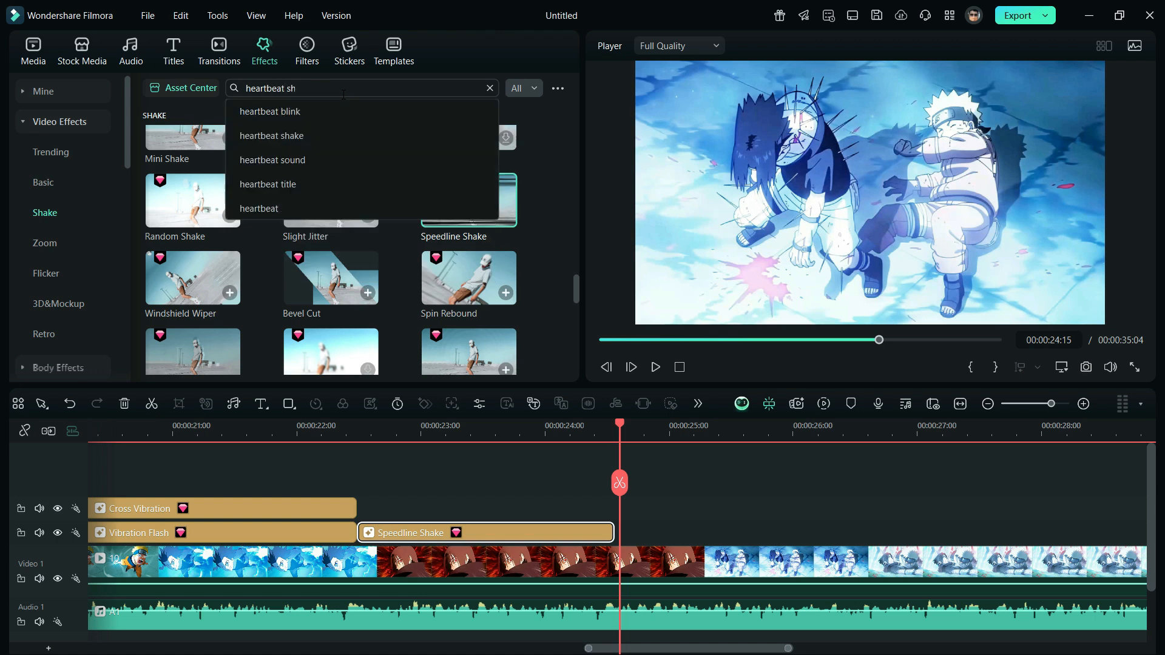
{"action": "key", "text": "Return"}
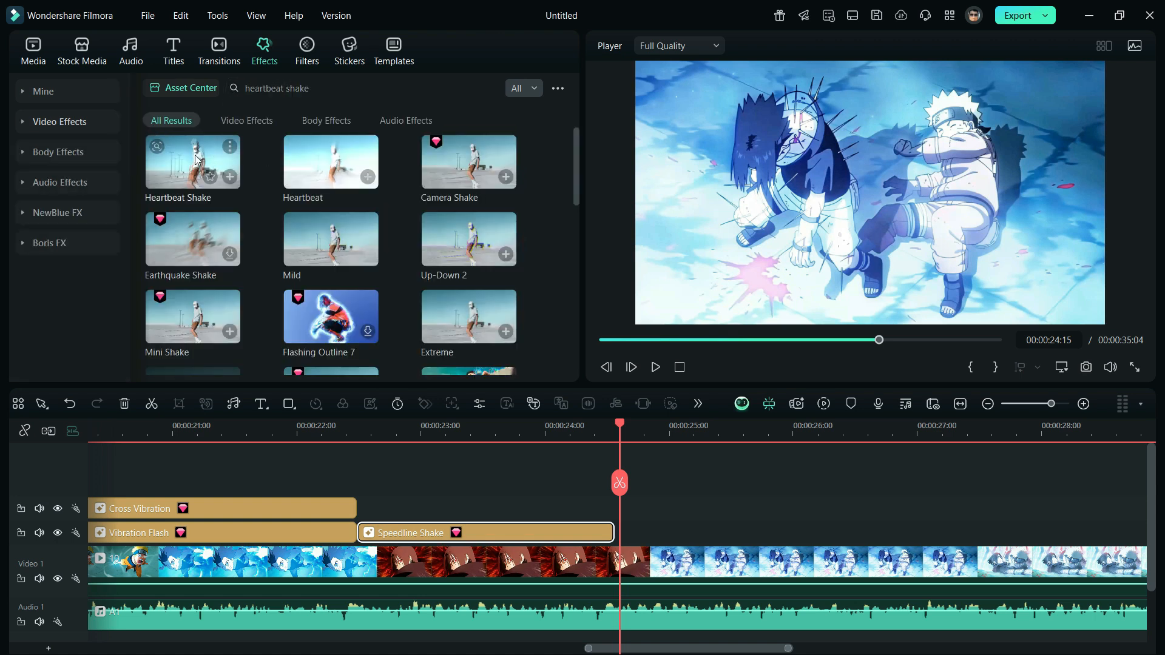
{"action": "left_click_drag", "start_coordinate": [193, 161], "coordinate": [642, 534]}
{"action": "left_click", "coordinate": [631, 535]}
{"action": "key", "text": "Delete"}
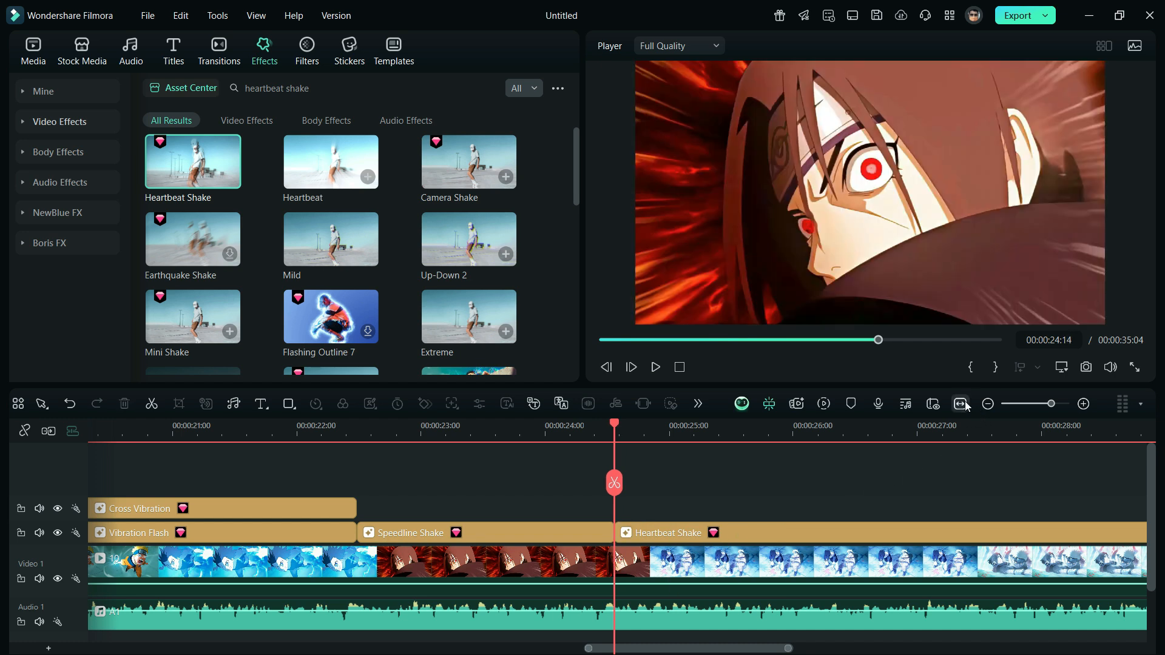
{"action": "left_click", "coordinate": [965, 408]}
{"action": "left_click_drag", "start_coordinate": [952, 542], "coordinate": [1049, 537]}
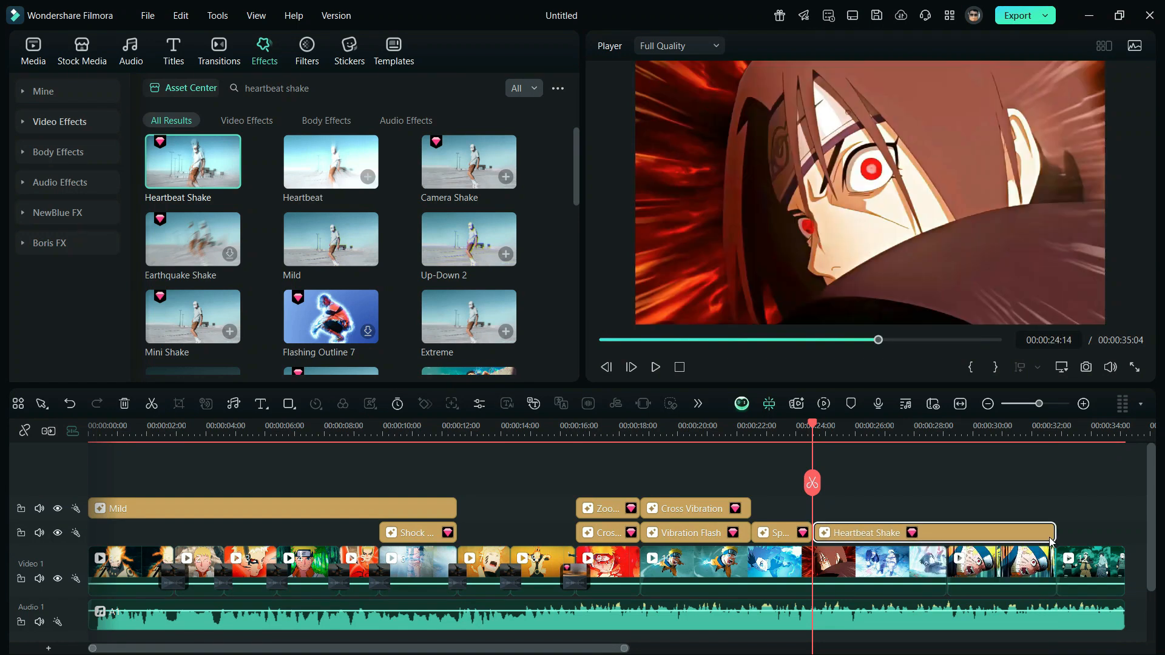
Add a Vibration Flash effect over the last clip and trim it to the end of the video
{"action": "triple_click", "coordinate": [442, 89]}
{"action": "type", "text": "vibration"}
{"action": "key", "text": "Return"}
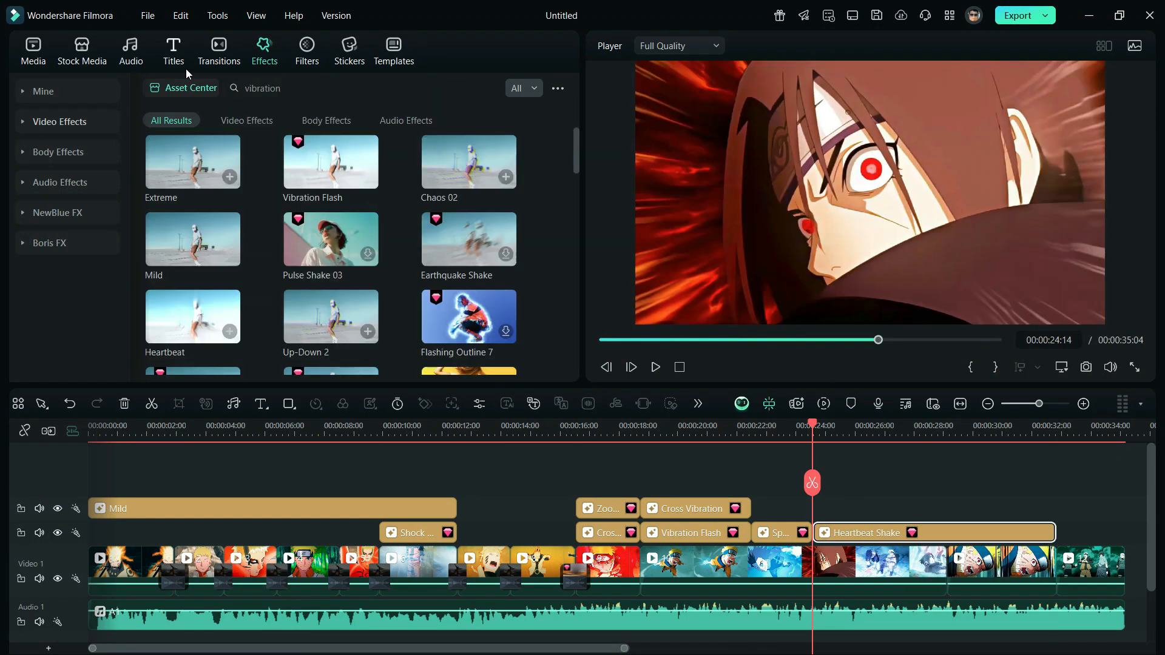
{"action": "left_click_drag", "start_coordinate": [330, 162], "coordinate": [1068, 534]}
{"action": "left_click", "coordinate": [988, 403]}
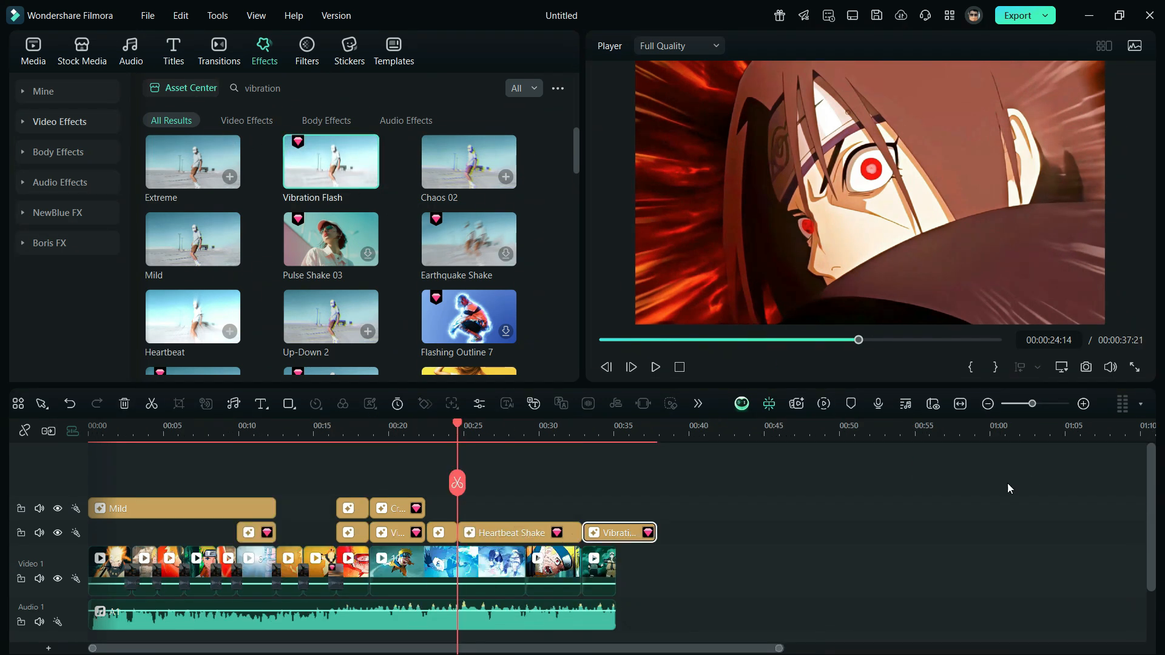
{"action": "left_click_drag", "start_coordinate": [654, 533], "coordinate": [614, 534]}
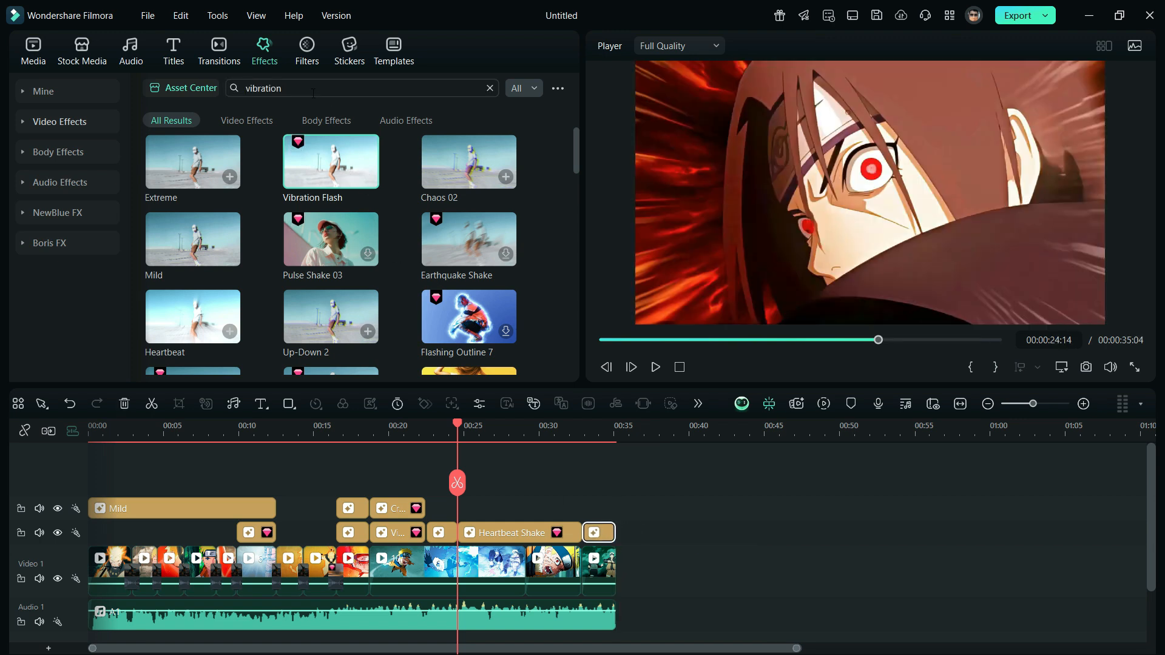
Stack a Shock Wave effect above Vibration Flash on the last clip, fit the timeline, and return the playhead to the start
{"action": "left_click", "coordinate": [314, 92]}
{"action": "type", "text": "shockwave"}
{"action": "key", "text": "Return"}
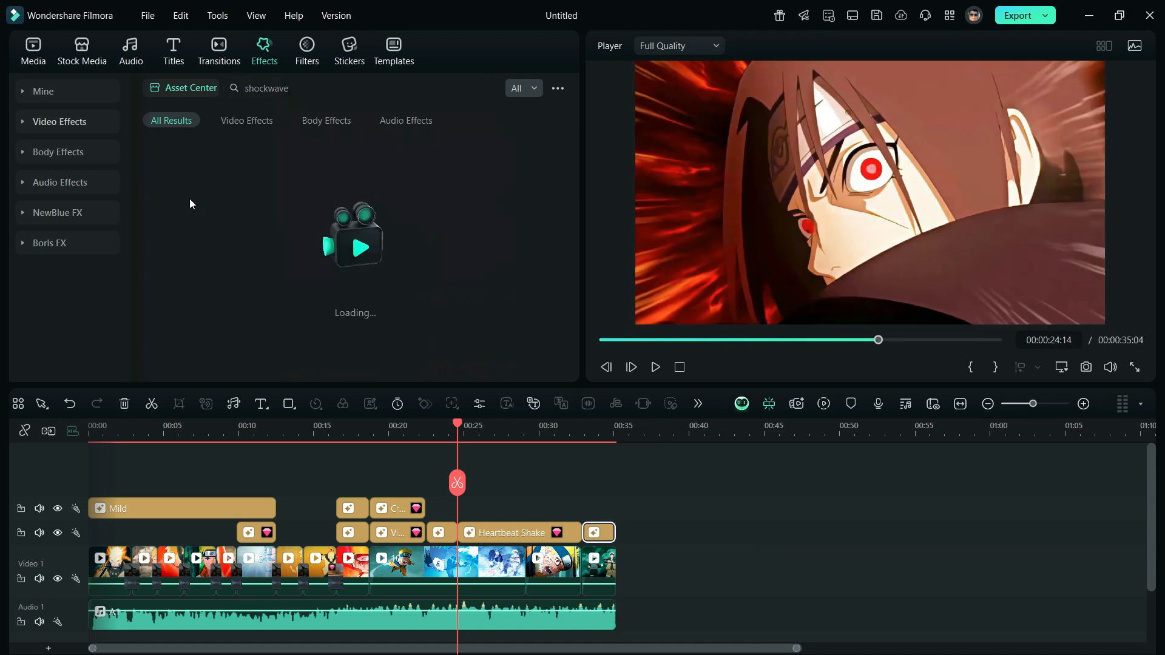
{"action": "left_click_drag", "start_coordinate": [169, 165], "coordinate": [615, 509]}
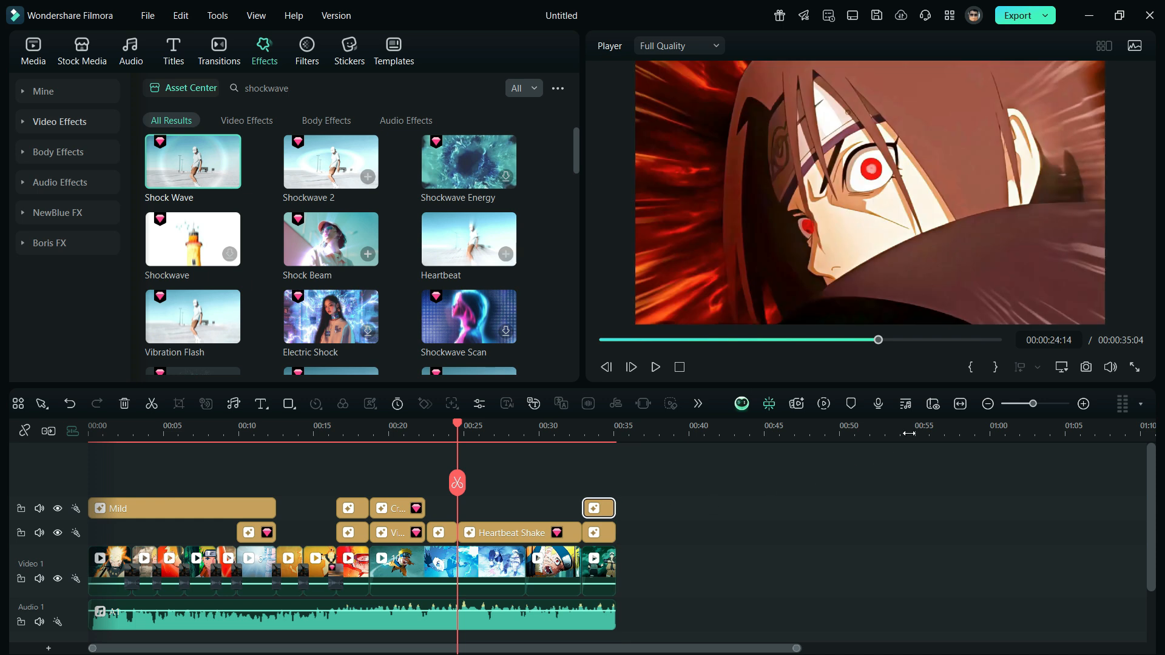
{"action": "left_click", "coordinate": [958, 405]}
{"action": "left_click_drag", "start_coordinate": [731, 340], "coordinate": [526, 355]}
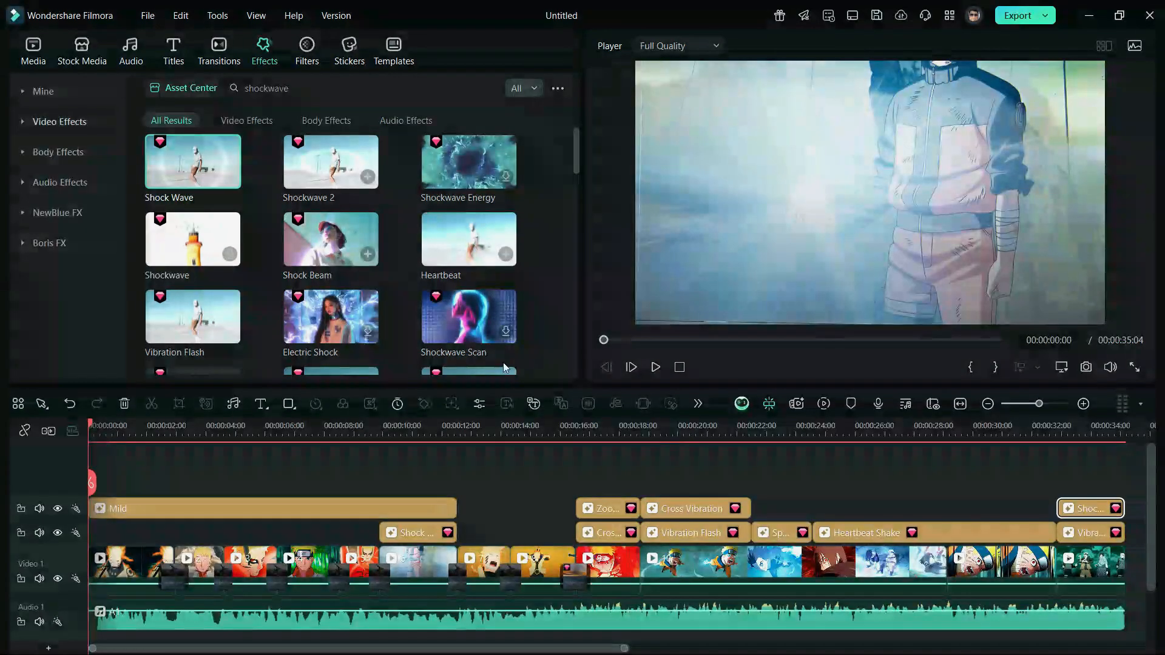